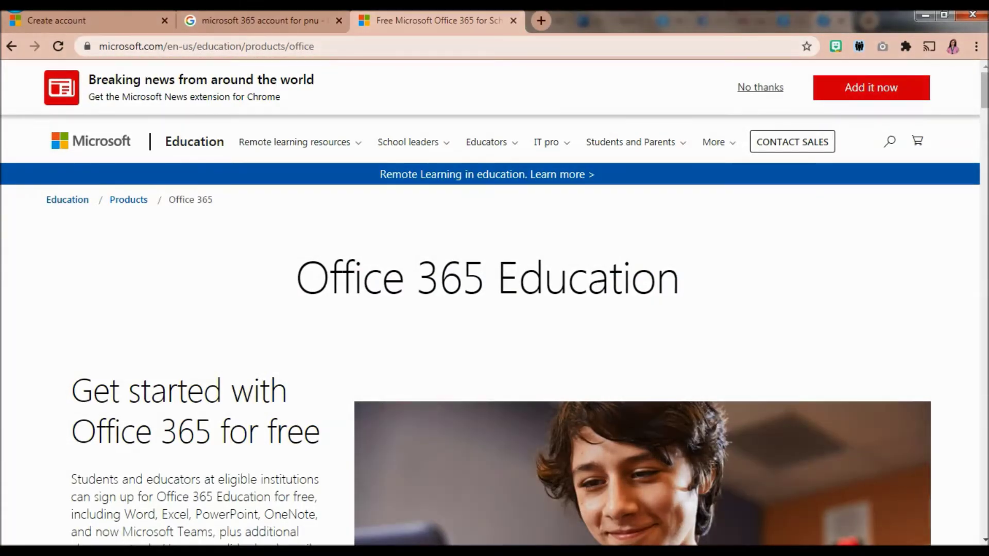
- Paste the school email address into the sign-up box and submit it
scroll(490, 304, down, 5)
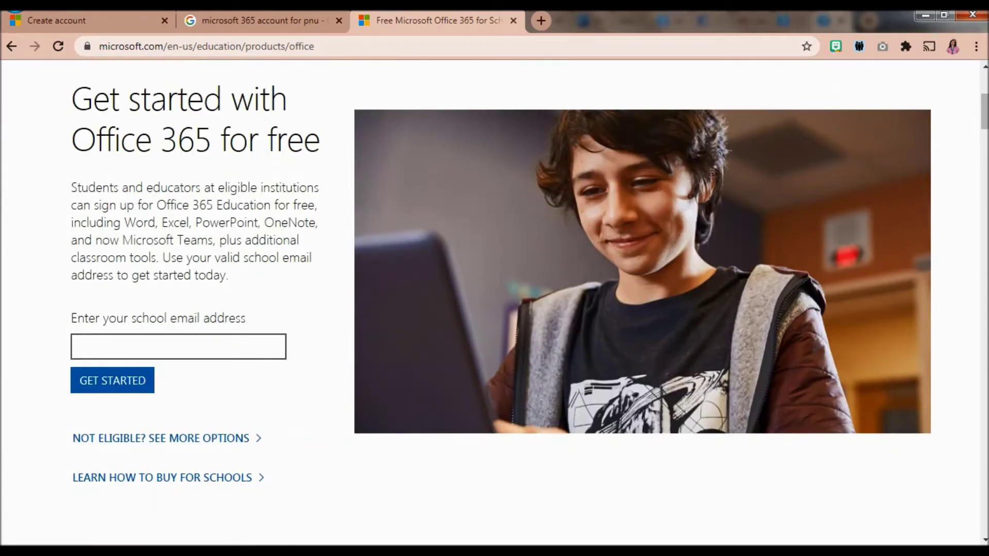
click(179, 347)
key(ctrl+v)
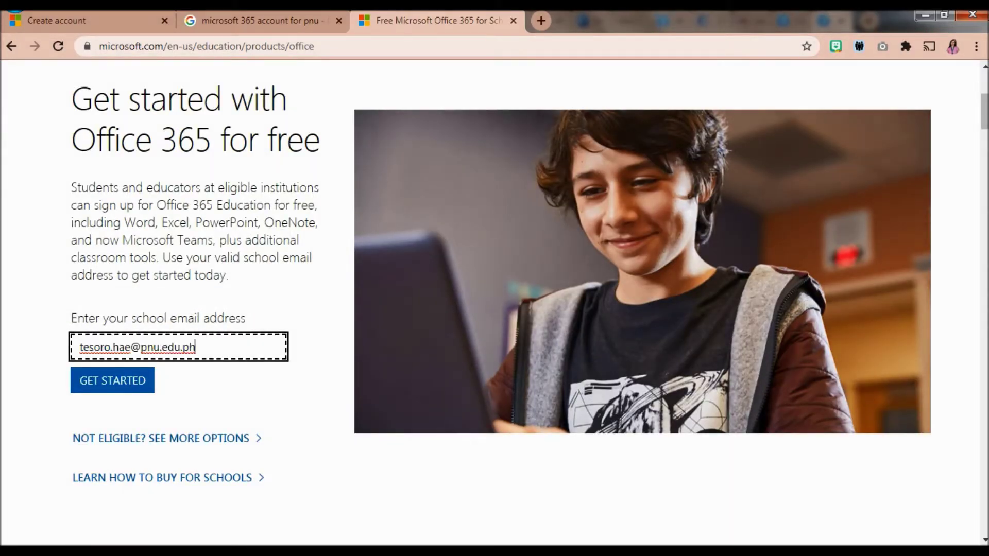
key(Return)
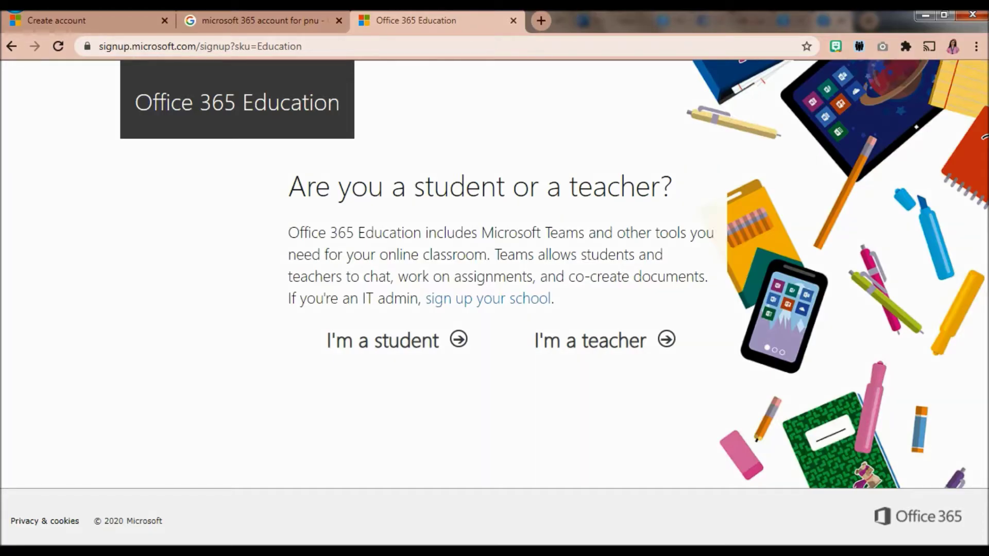
- Choose 'I'm a student' and enter the student's first and last name on the account form
click(456, 350)
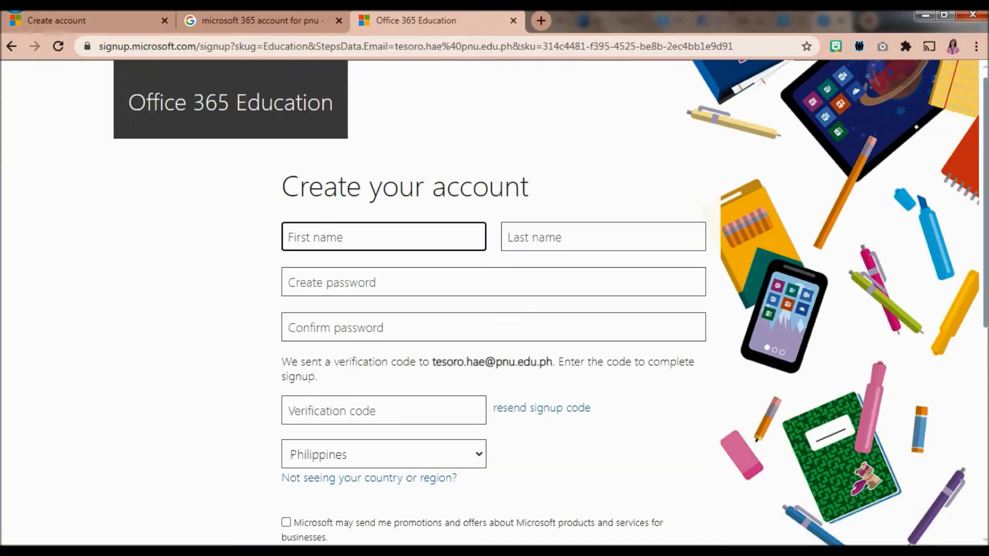
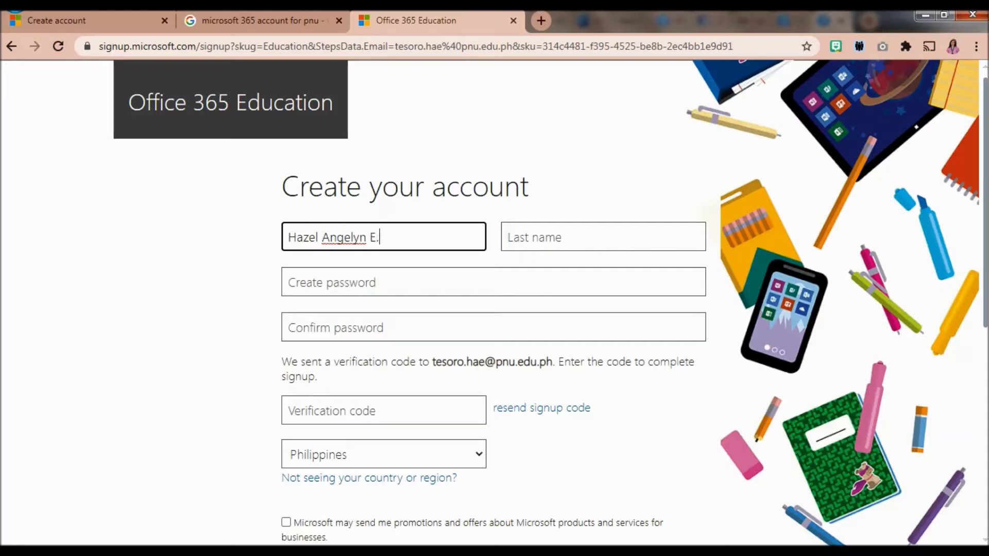
key(Tab)
key(Tab)
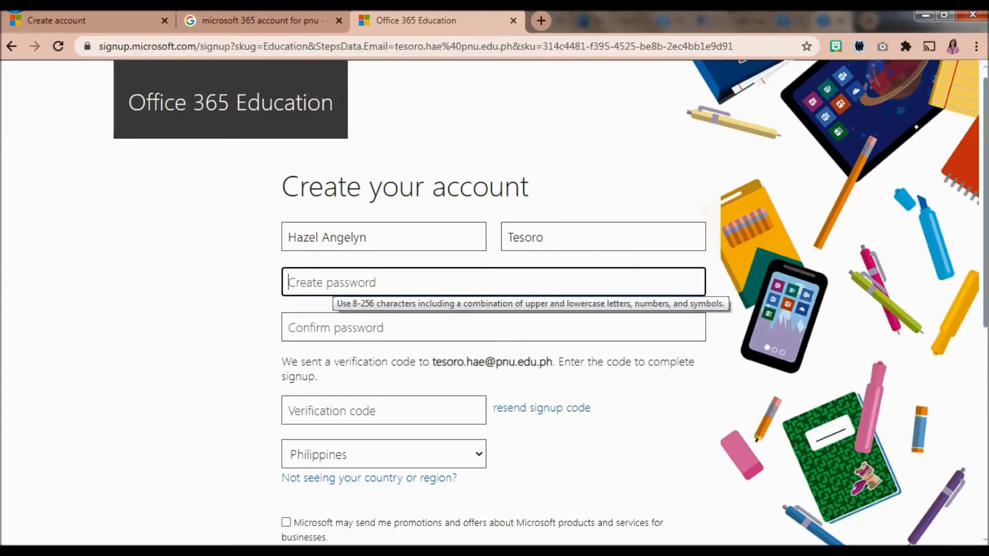
- Type a first attempt at the account password in Create password
click(335, 283)
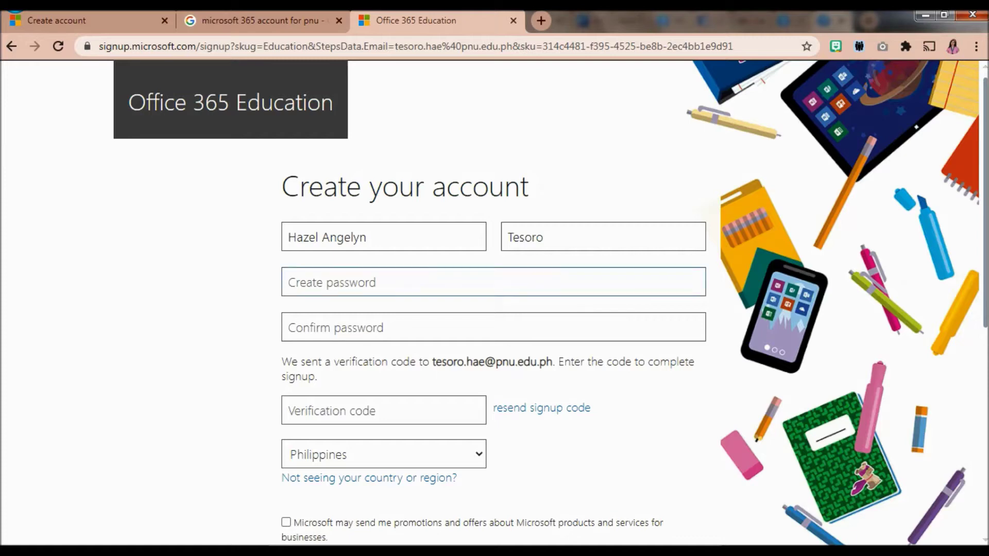
click(592, 285)
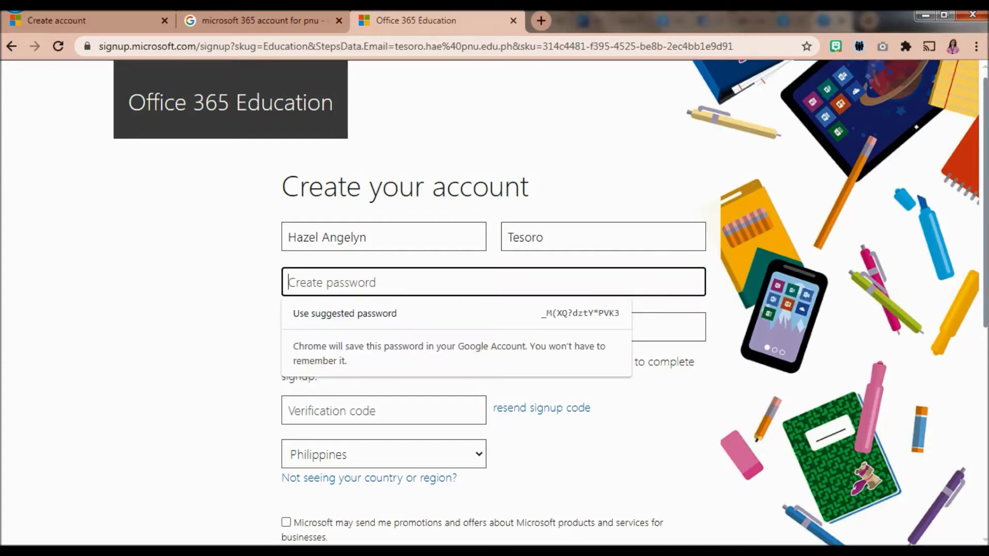
text(***)
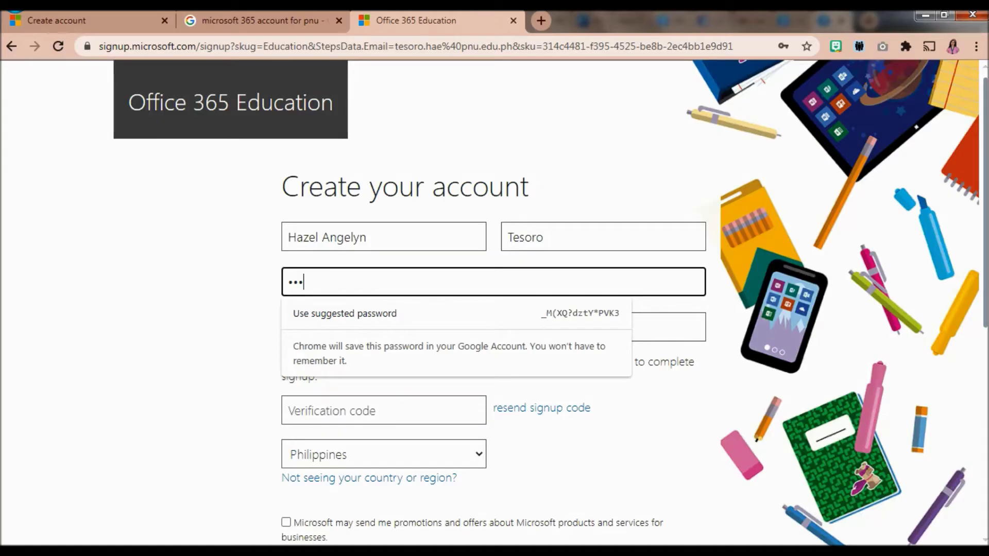
text(**********)
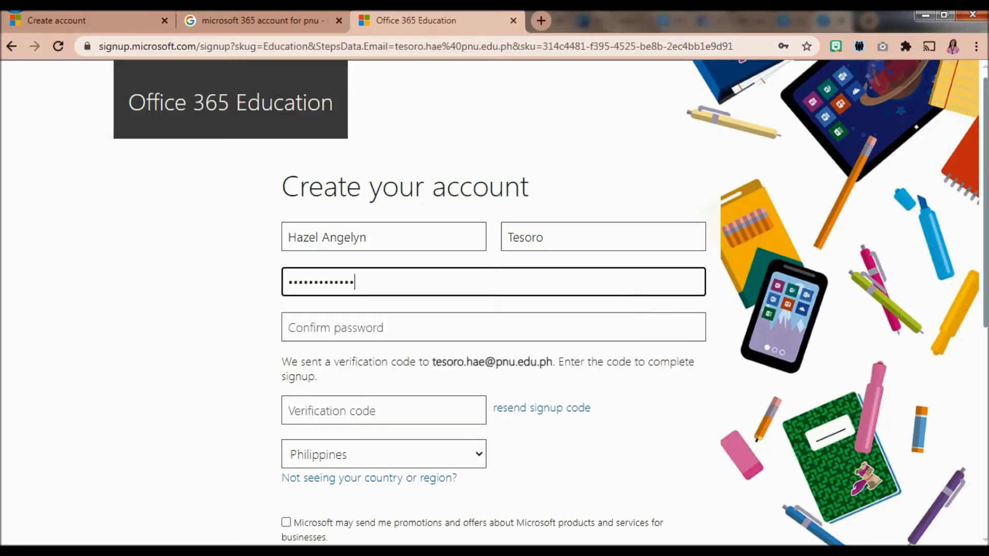
click(494, 328)
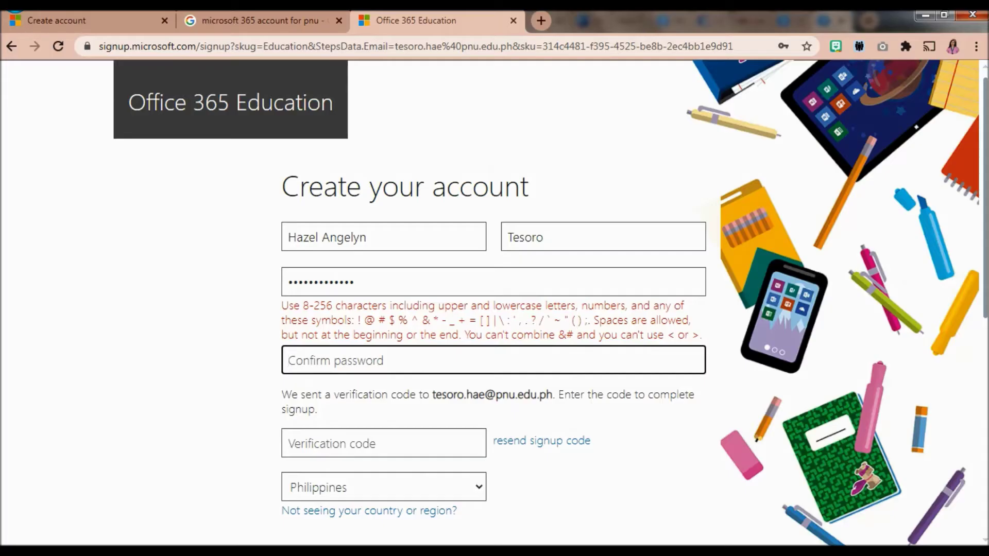
- Replace the rejected password with a valid one and move to Confirm password
click(355, 281)
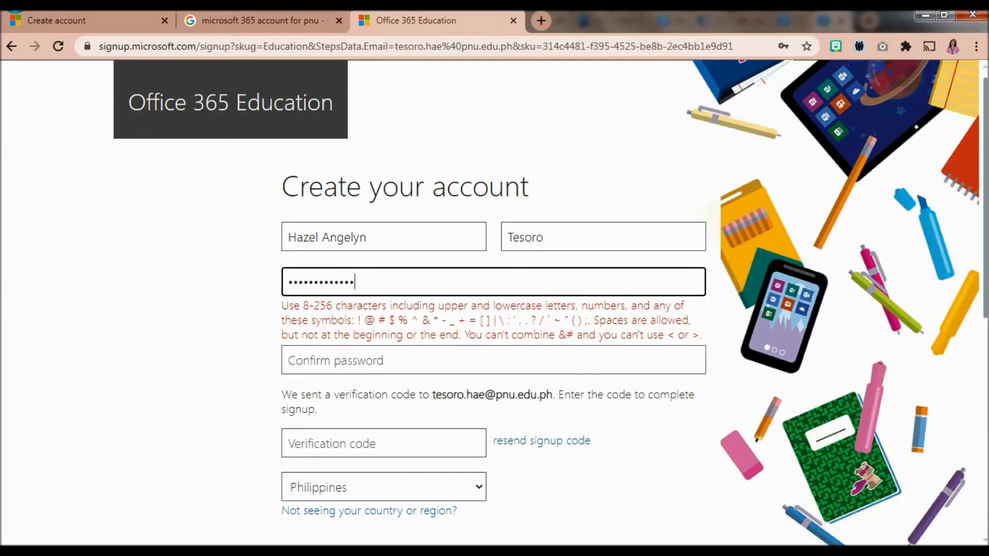
key(ctrl+a)
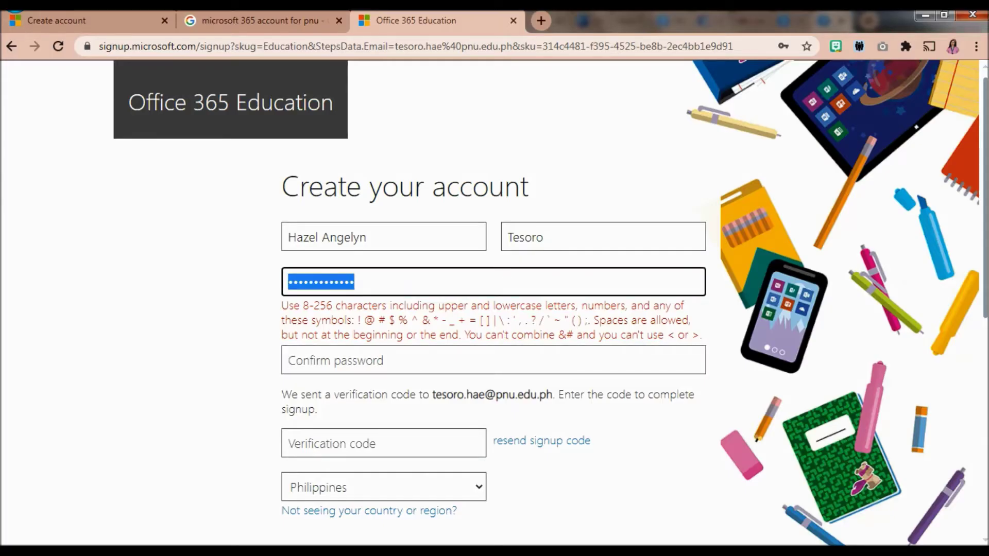
text(******)
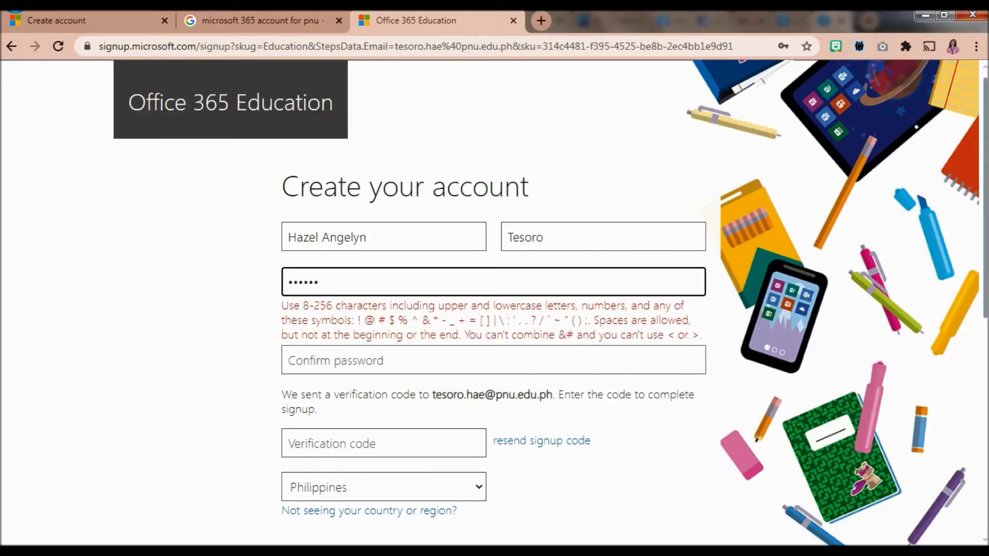
text(*******)
key(Tab)
text(*************)
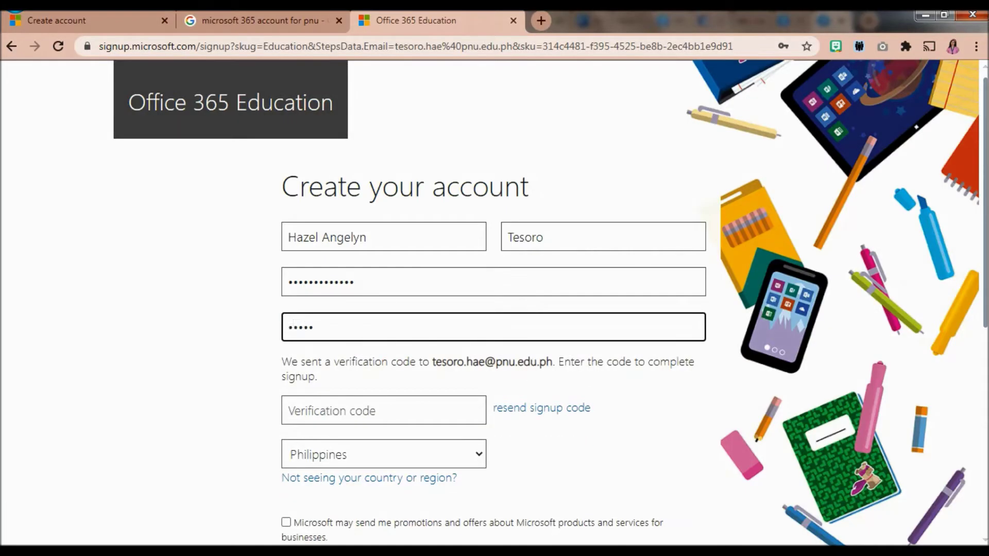
scroll(494, 309, down, 1)
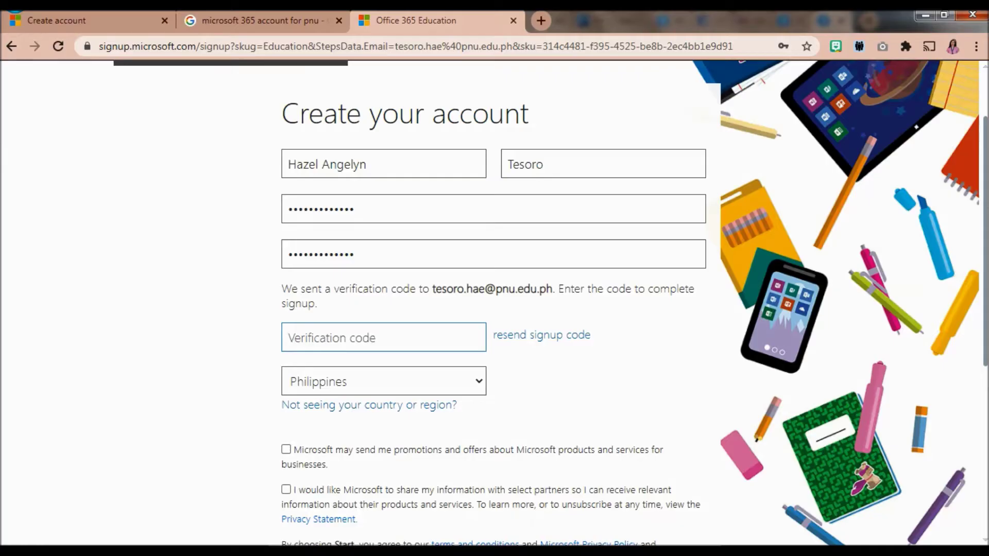
- Open Gmail in a new browser tab alongside the signup form
click(540, 20)
click(372, 473)
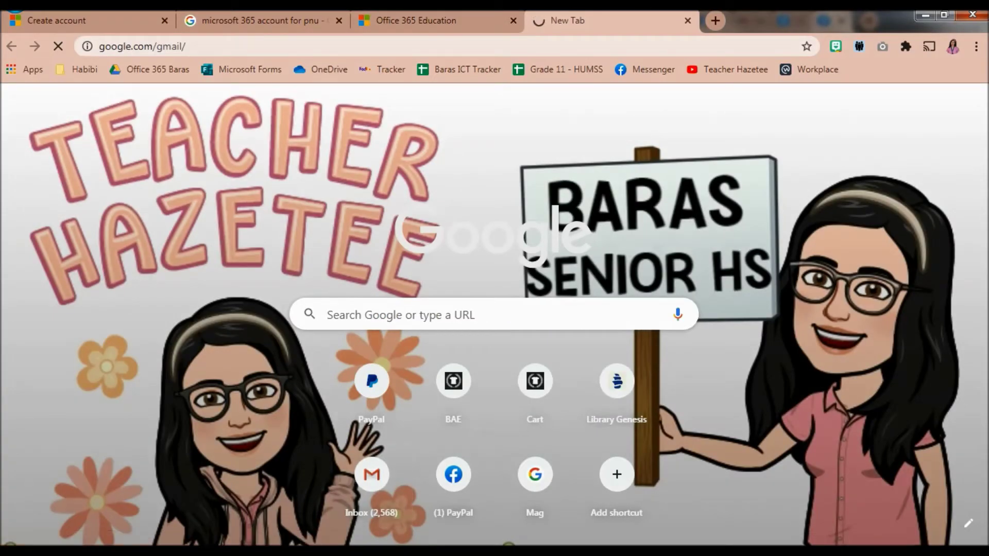
key(ctrl+shift+Tab)
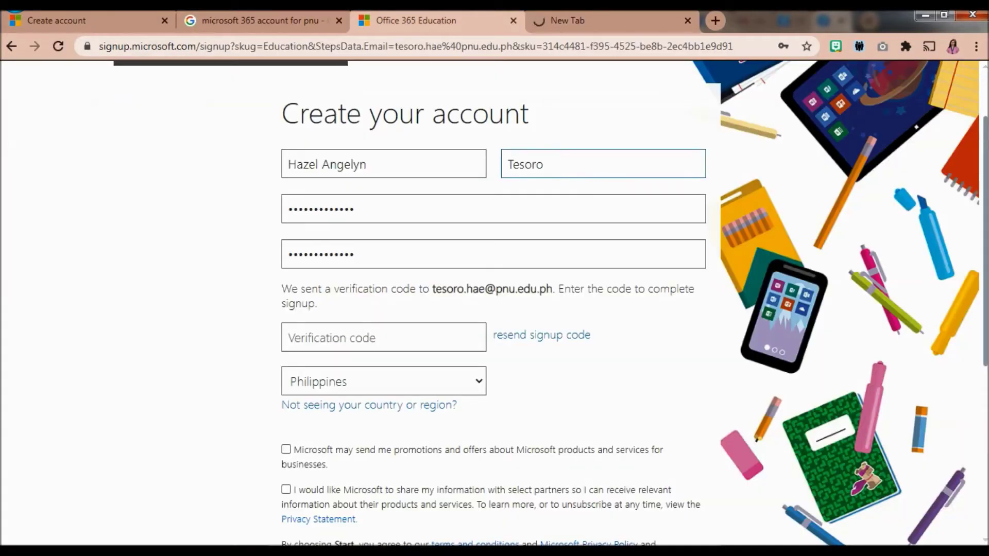
click(613, 21)
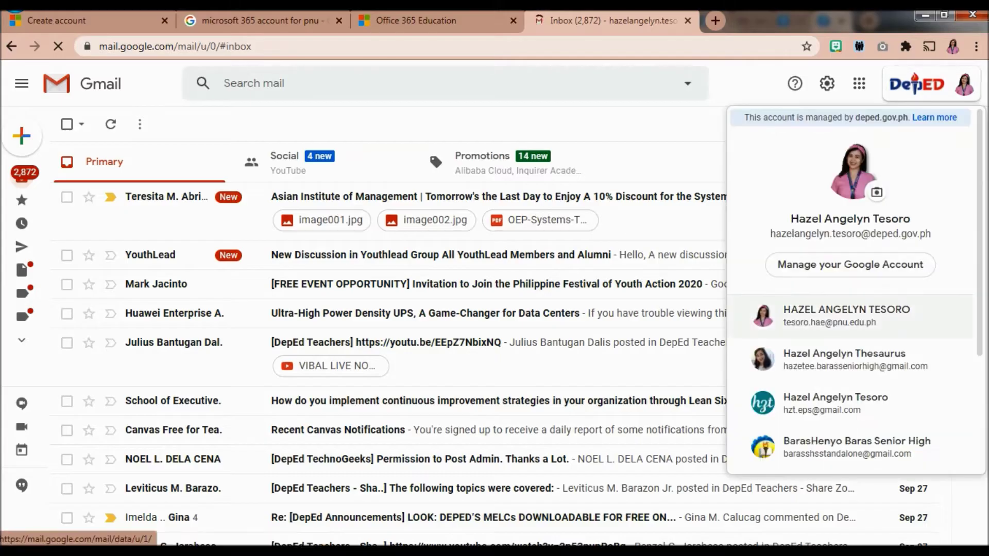
- Switch to the school Gmail account, open the Office 365 signup-code email and copy the code
click(845, 316)
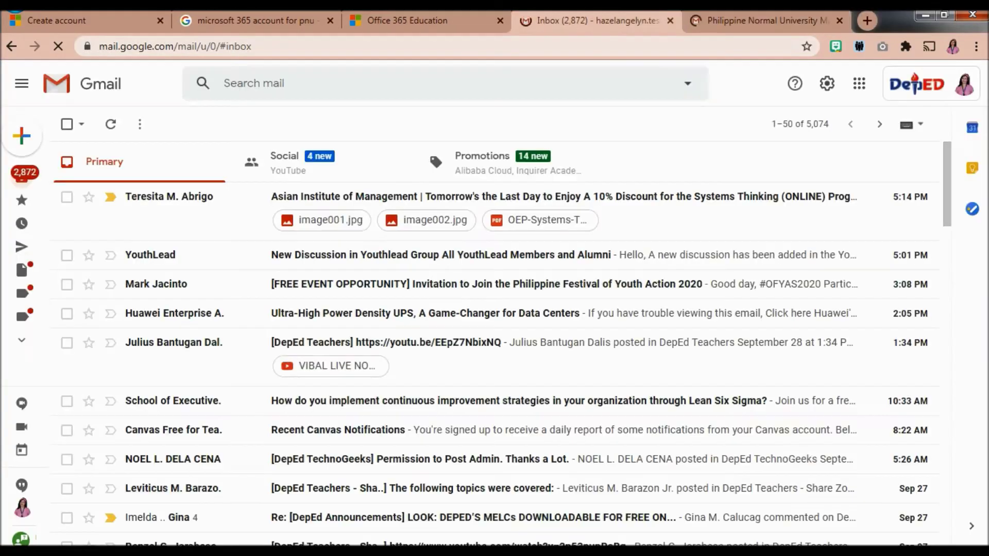
key(ctrl+w)
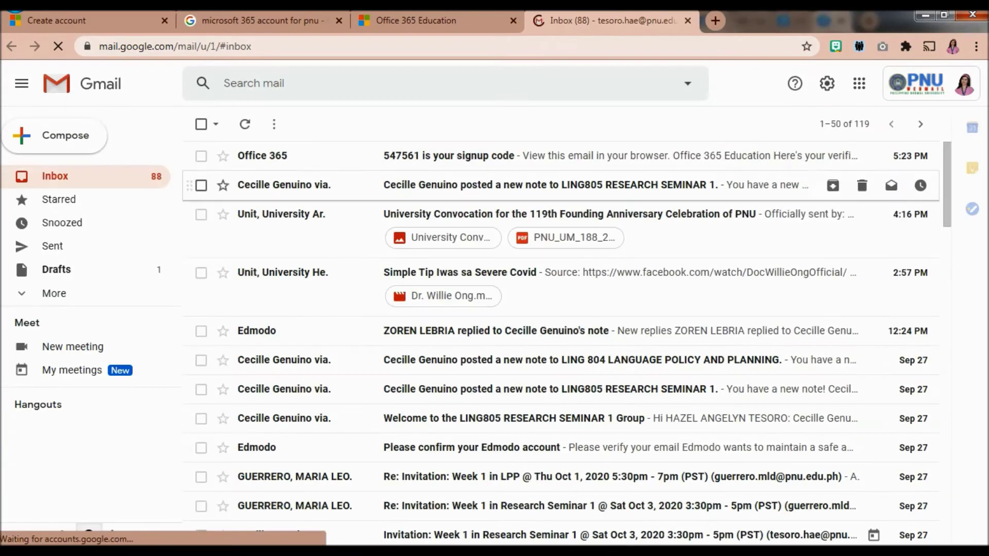
click(448, 156)
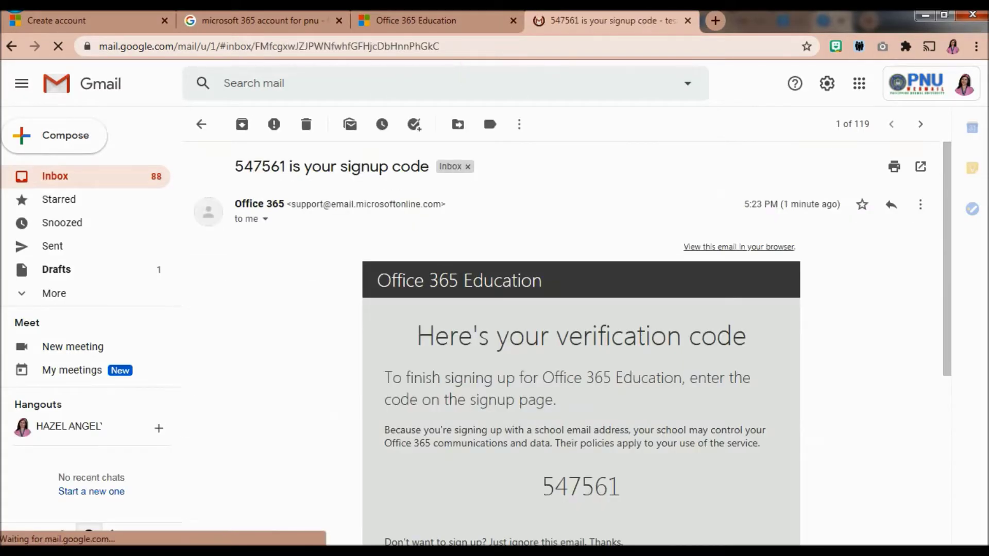
double_click(581, 486)
double_click(580, 485)
key(ctrl+c)
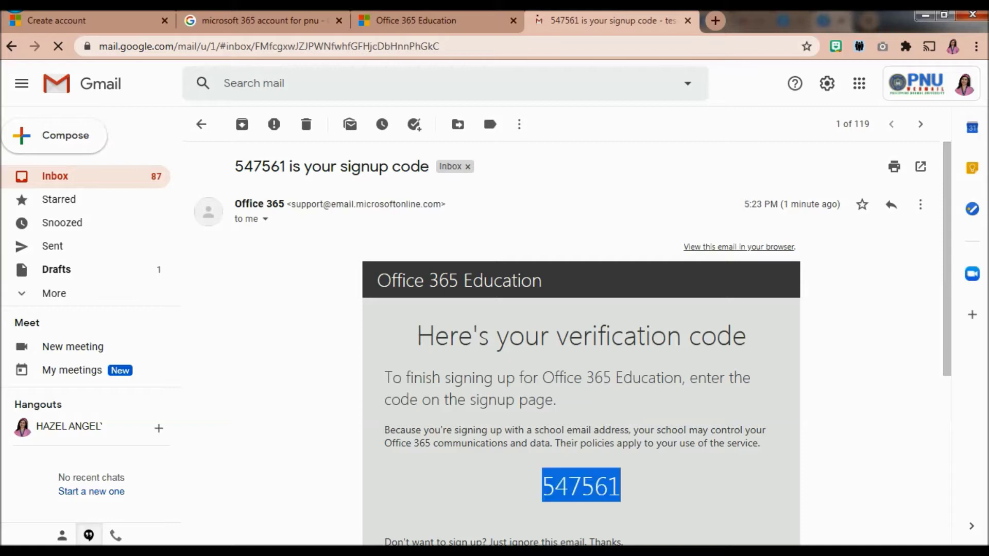
- Paste the copied verification code into the signup form's Verification code box
click(397, 21)
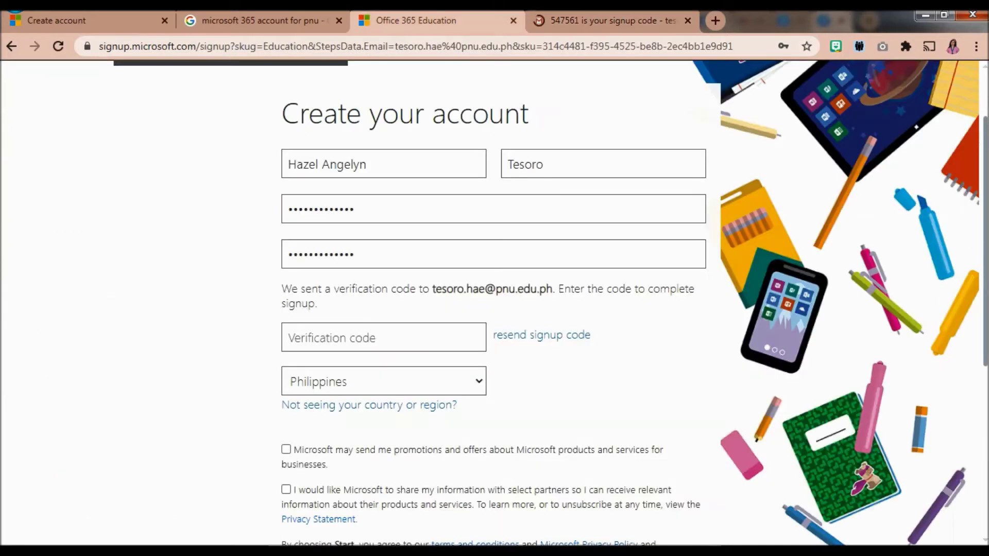
click(383, 337)
key(ctrl+v)
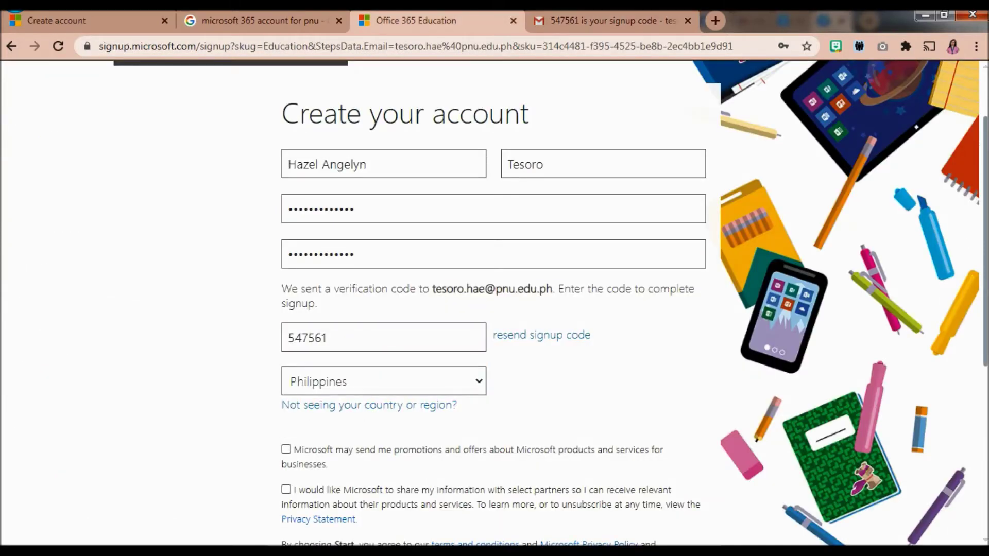
- Tick the Microsoft promotions and partner-sharing boxes and submit the signup with Start
scroll(493, 309, down, 3)
click(286, 304)
click(286, 343)
scroll(494, 309, down, 3)
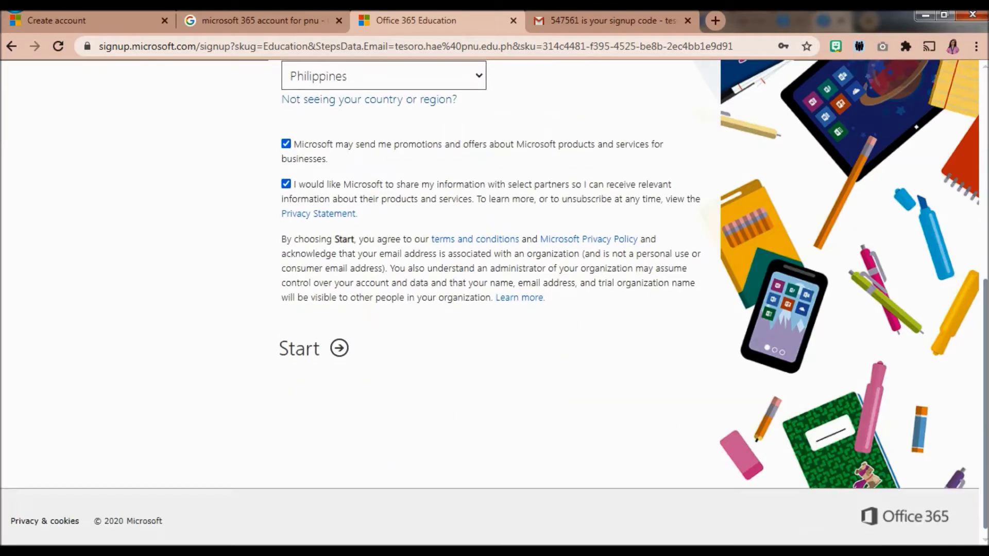
click(314, 348)
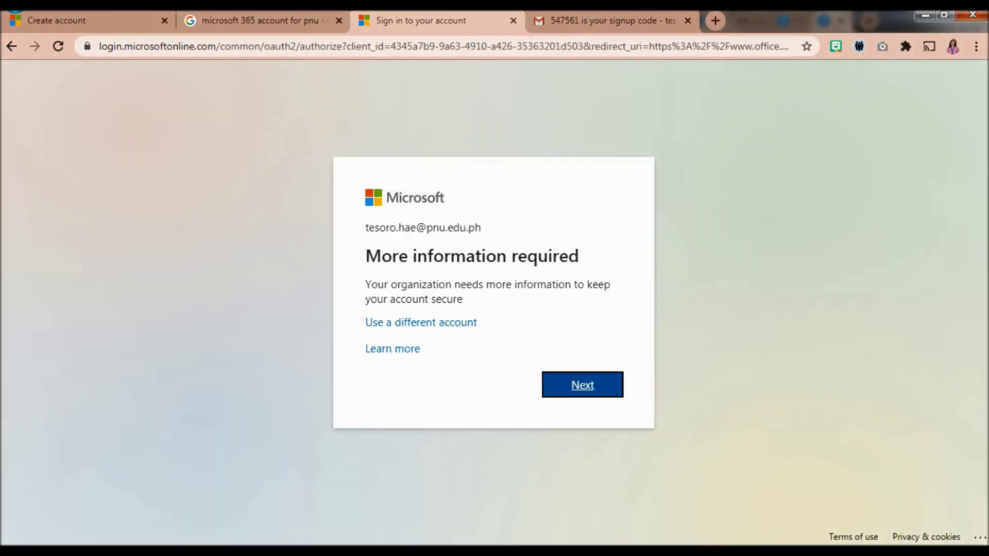
- Begin authentication phone setup with Philippines (+63) as the country
key(Return)
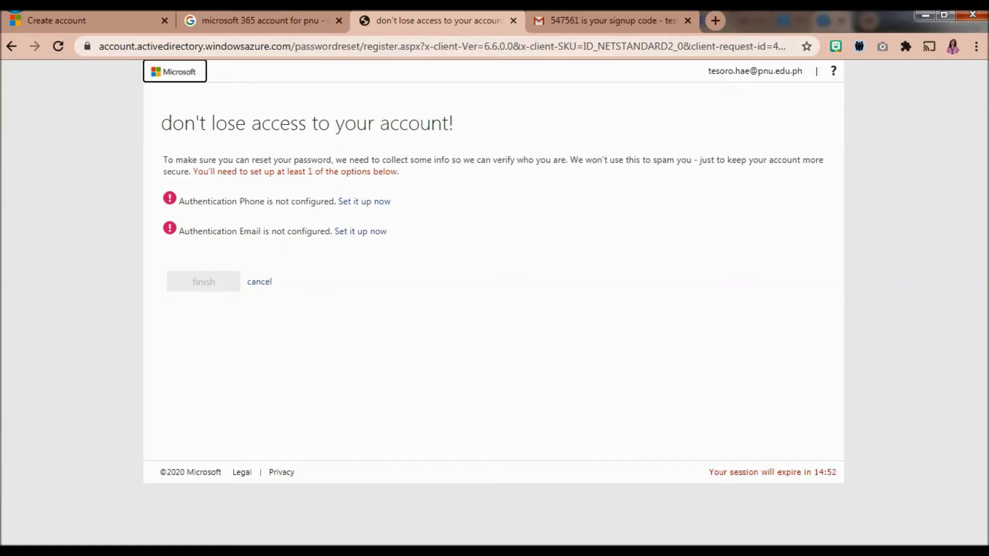
click(364, 202)
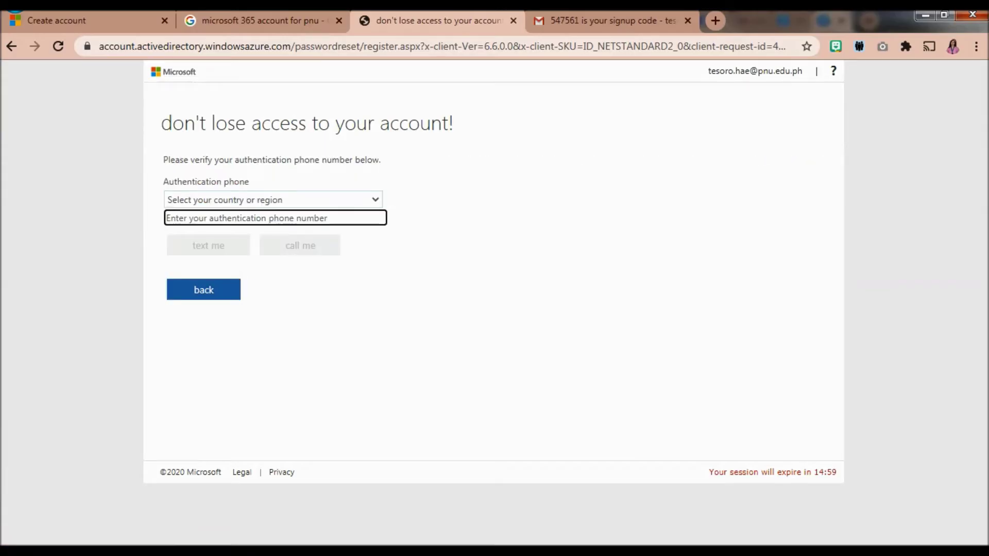
click(364, 200)
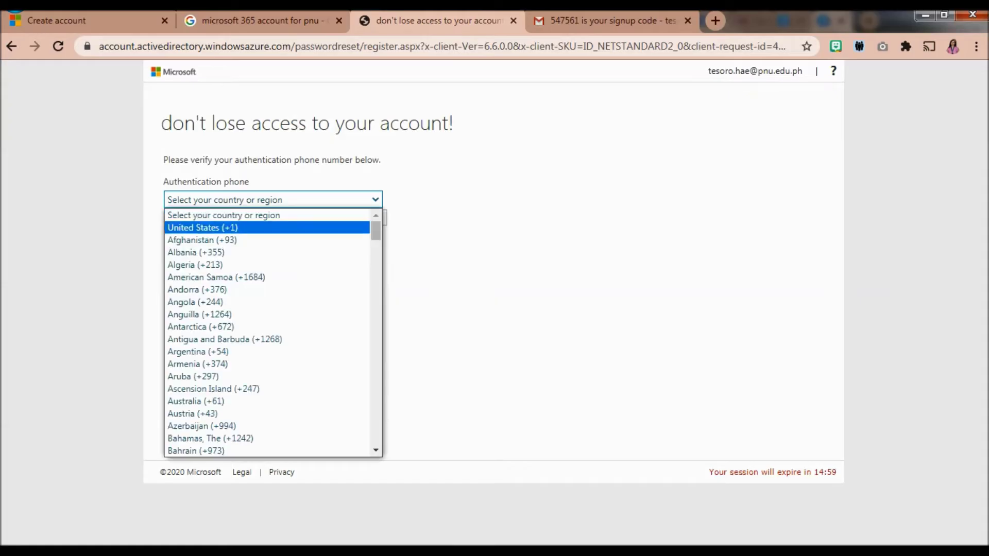
scroll(272, 333, down, 20)
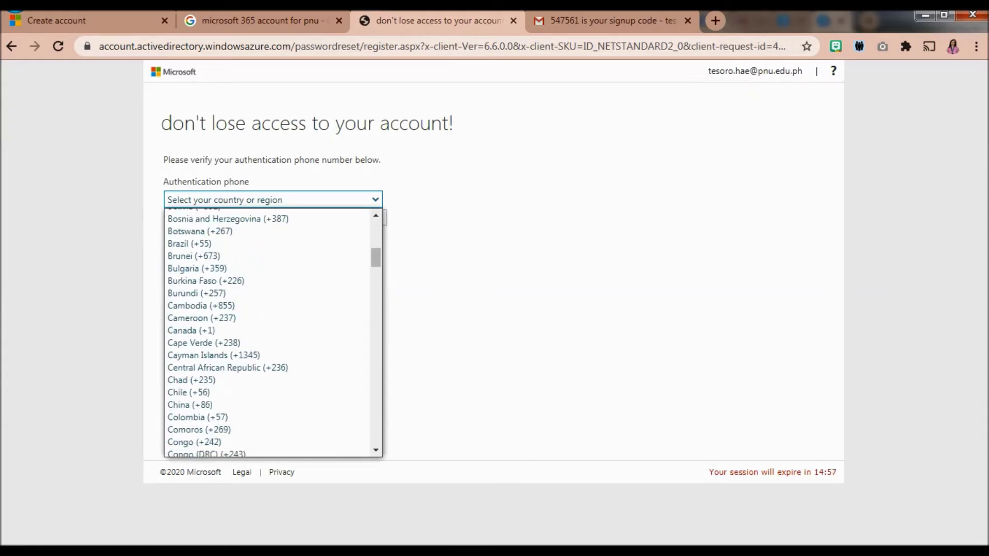
scroll(272, 333, down, 20)
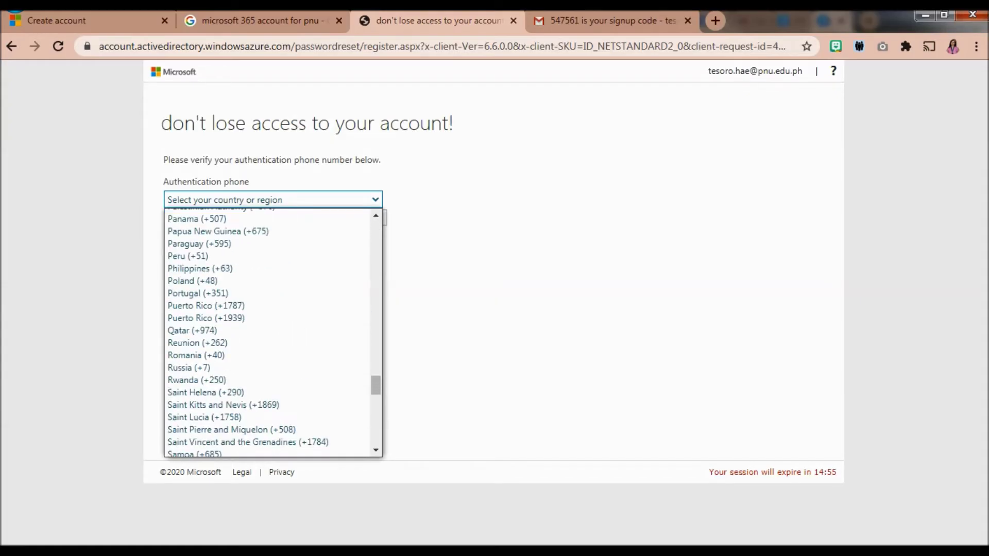
scroll(272, 333, down, 5)
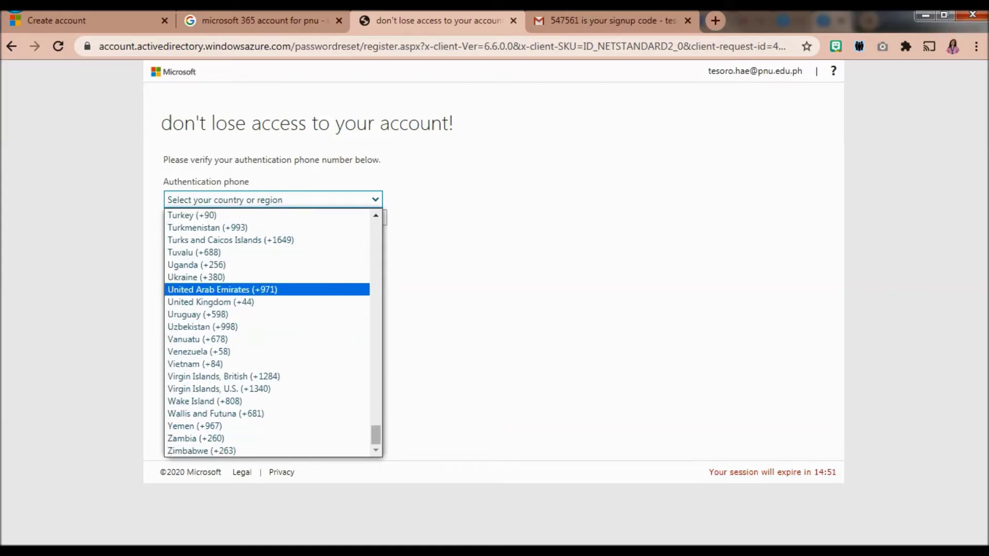
scroll(257, 289, up, 2)
scroll(272, 333, up, 14)
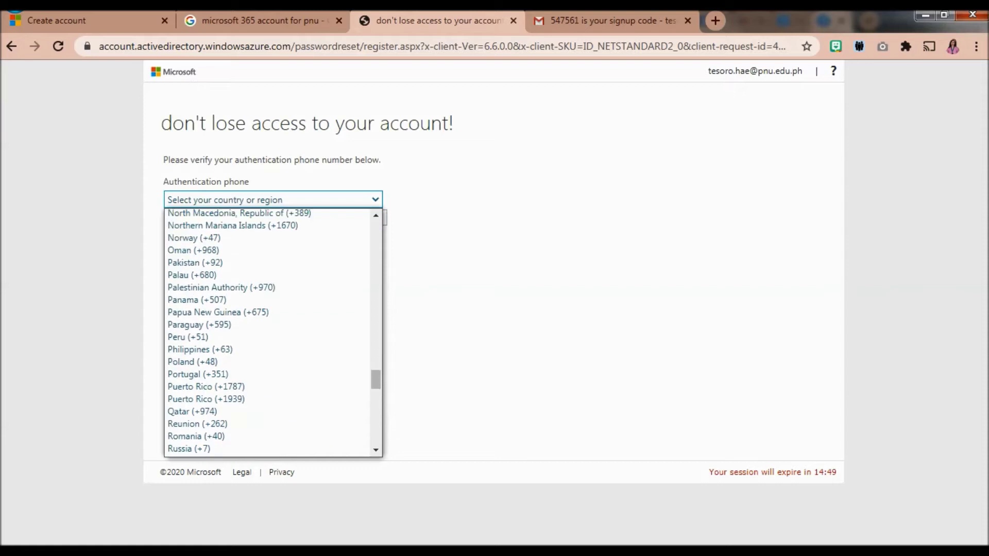
click(200, 350)
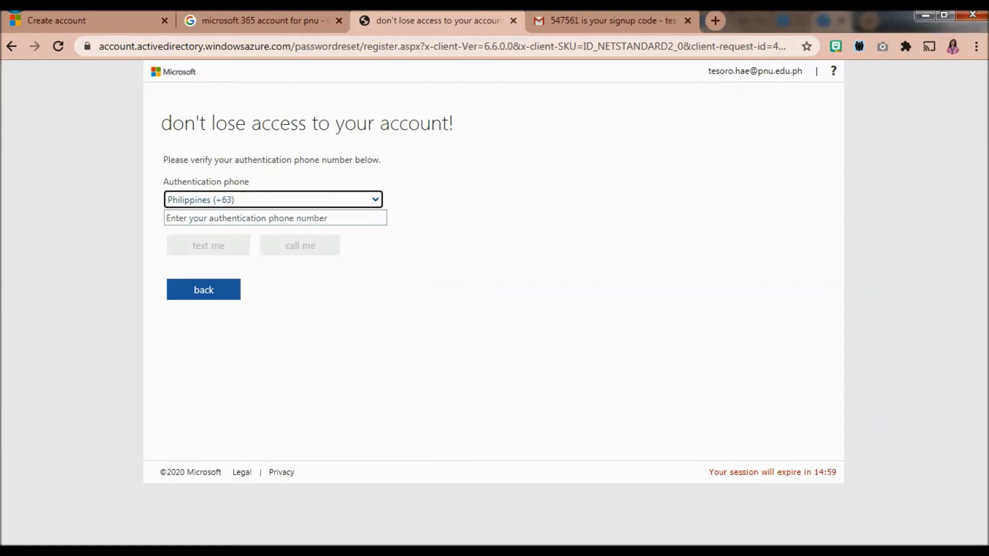
- Enter the phone number, verify it with the texted code, and start email setup
click(247, 218)
click(202, 245)
click(208, 246)
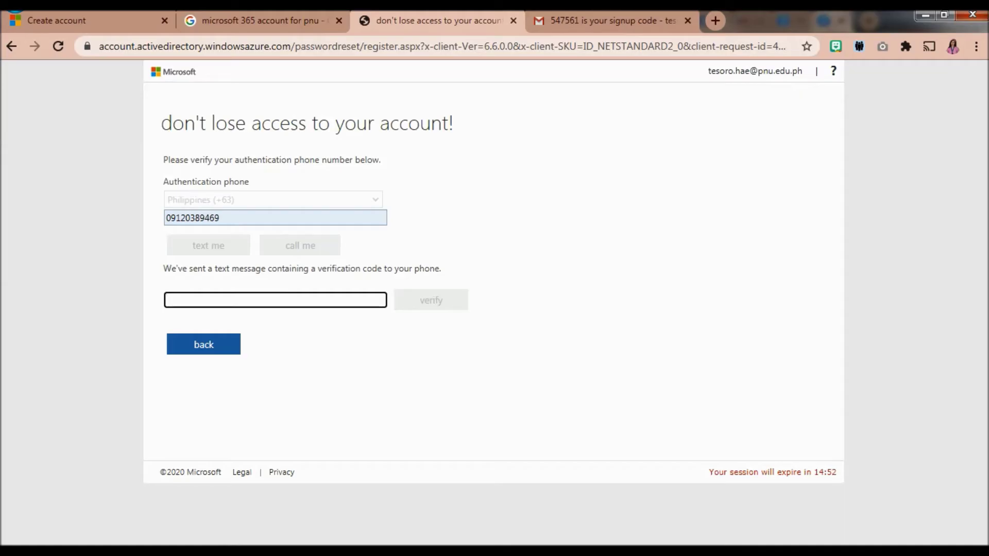
key(Tab)
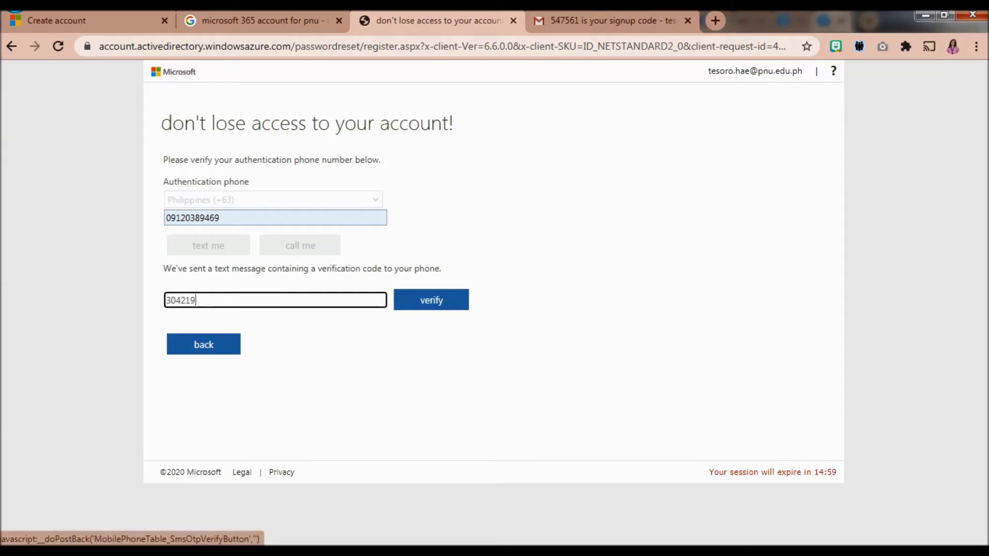
key(Return)
key(Tab)
key(Tab)
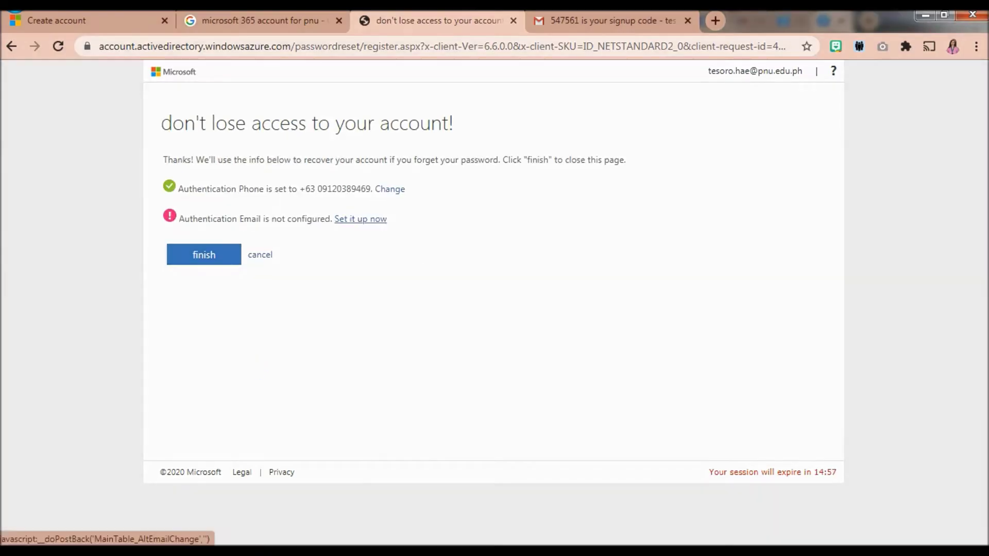
key(Return)
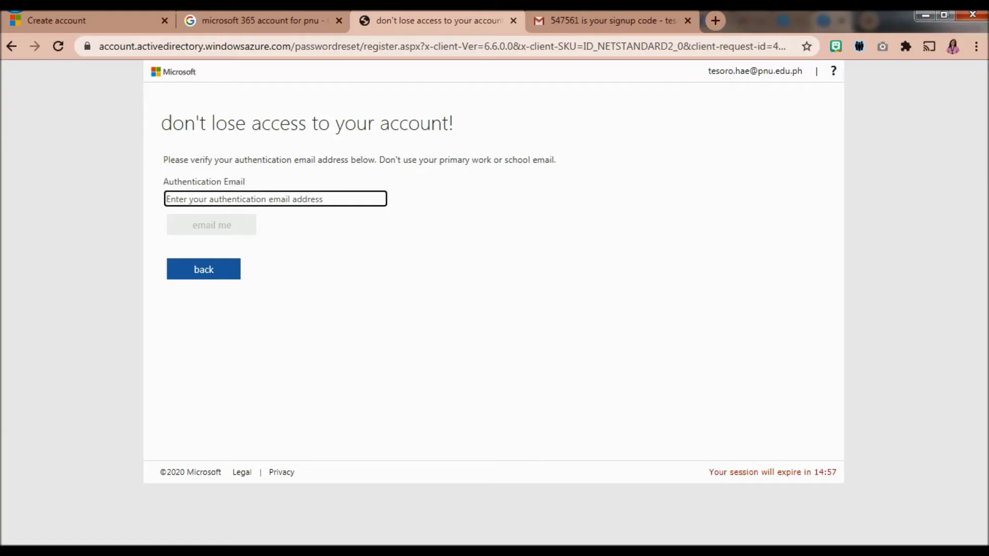
- Enter the recovery email address and have a verification code emailed to it
text(haz)
key(Down)
key(Return)
key(Down)
click(253, 199)
text(r4a-3.deped.gov.ph)
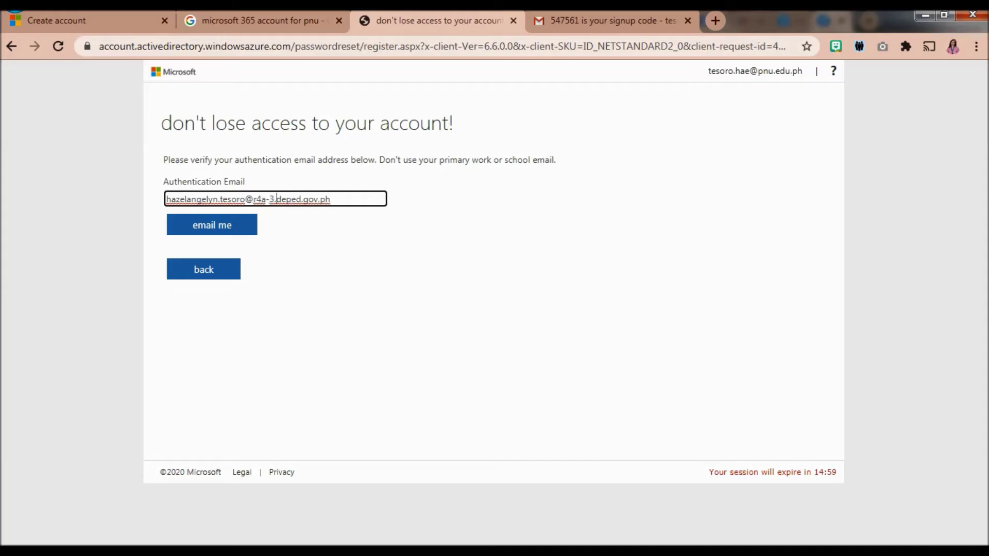
click(211, 225)
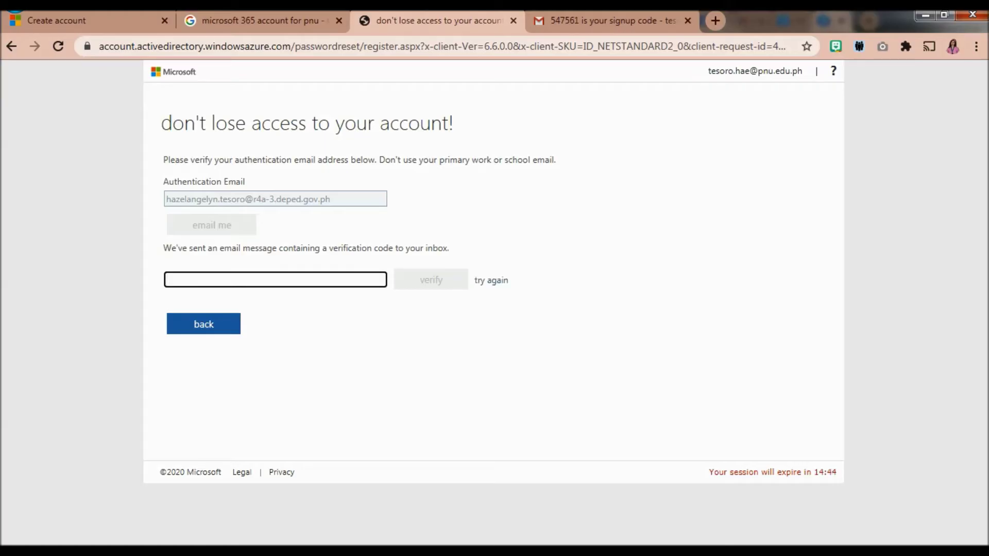
- Verify the emailed code and finish the recovery info setup
key(Return)
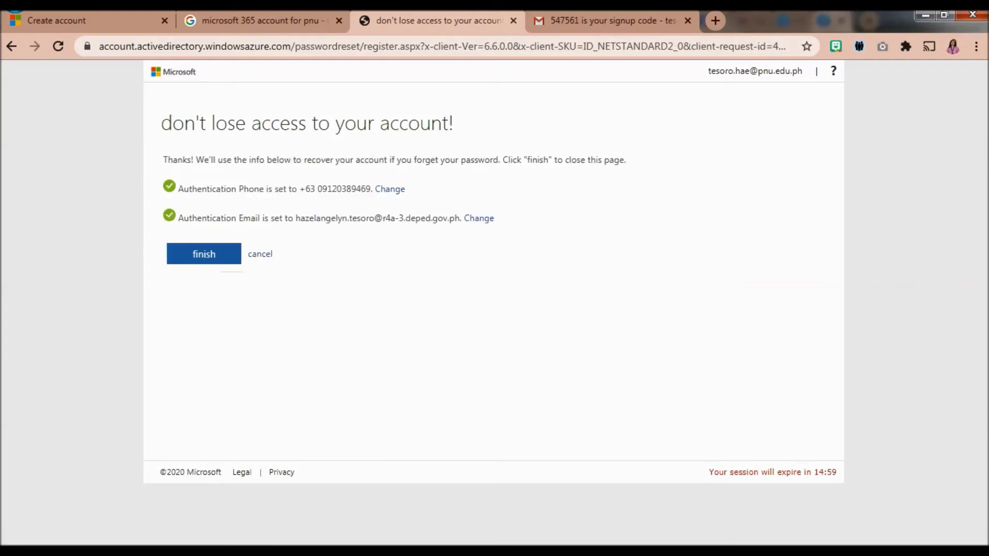
key(Return)
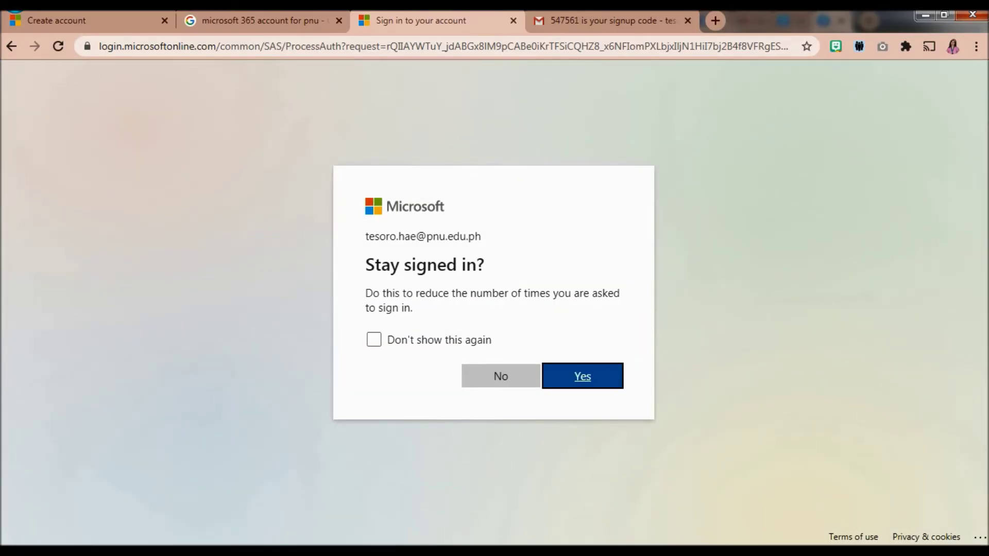
- Tick 'Don't show this again' and choose Yes to stay signed in
click(374, 340)
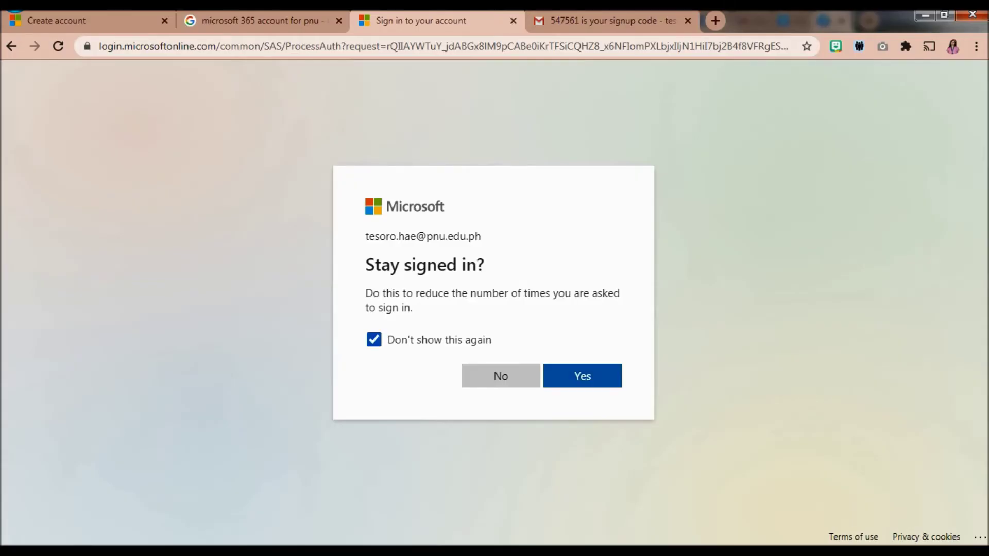
click(583, 376)
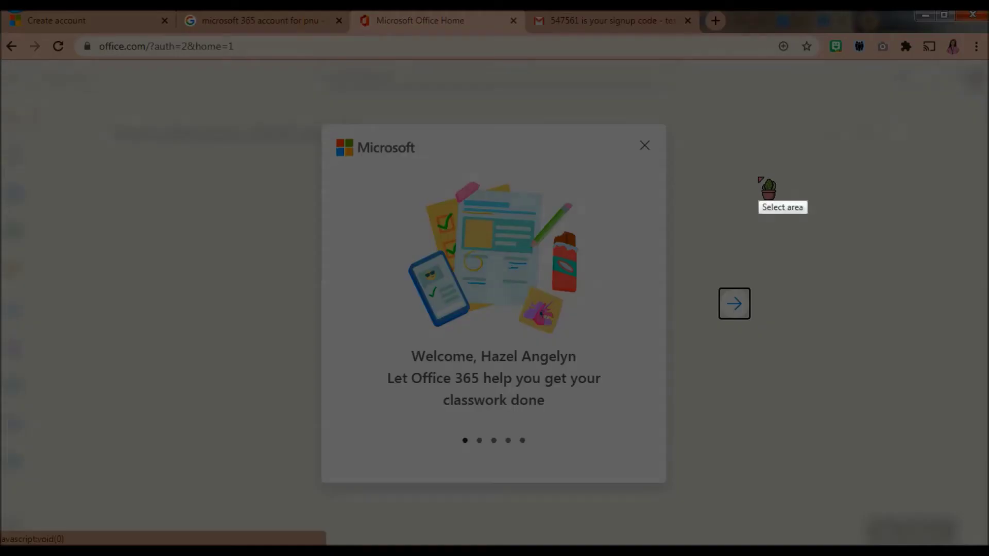
- Advance through the OneNote, Word and OneDrive tour slides and close the tour
click(733, 304)
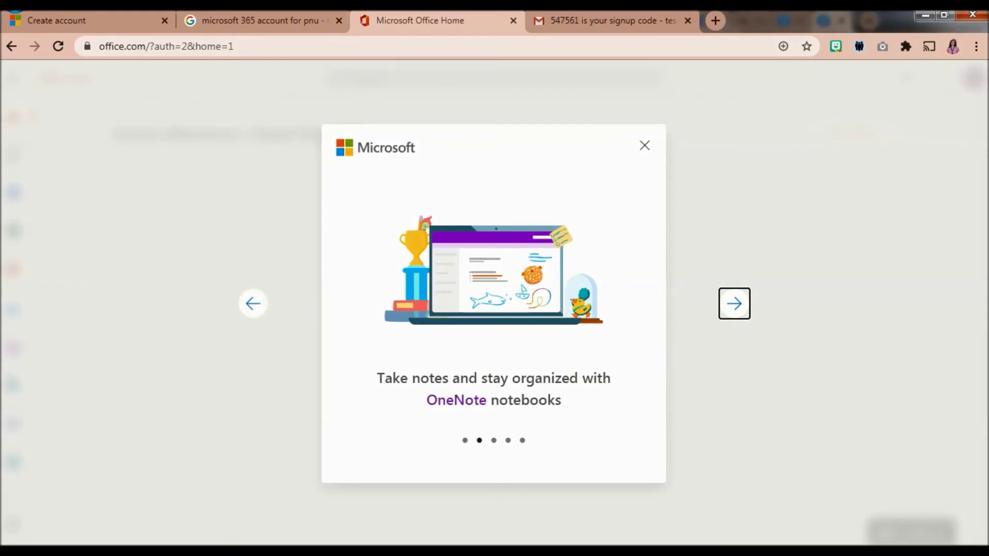
click(734, 303)
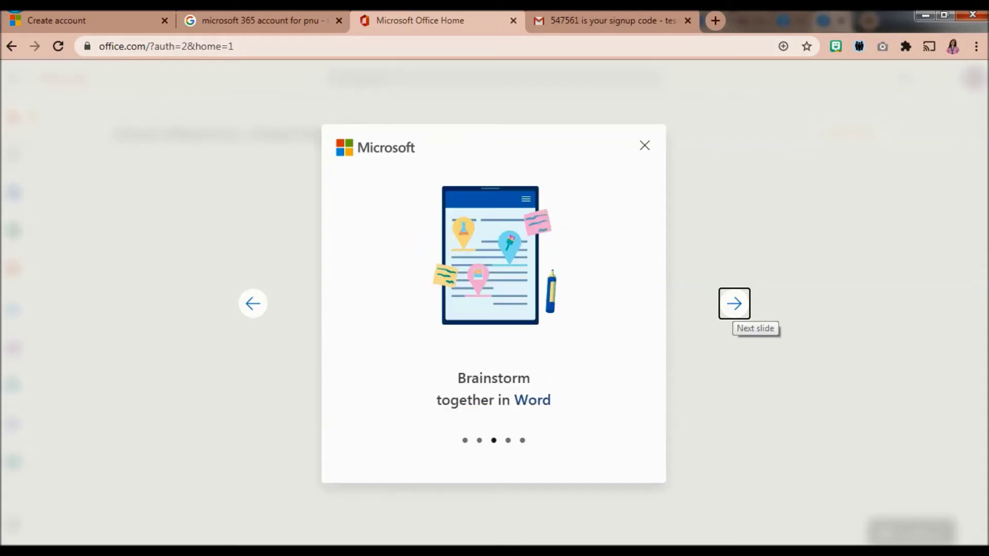
key(Return)
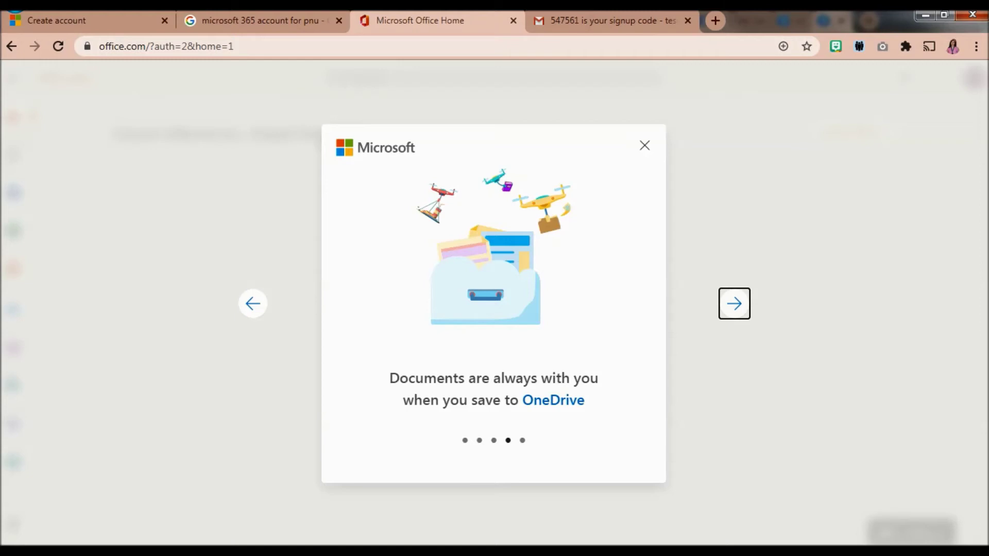
key(Return)
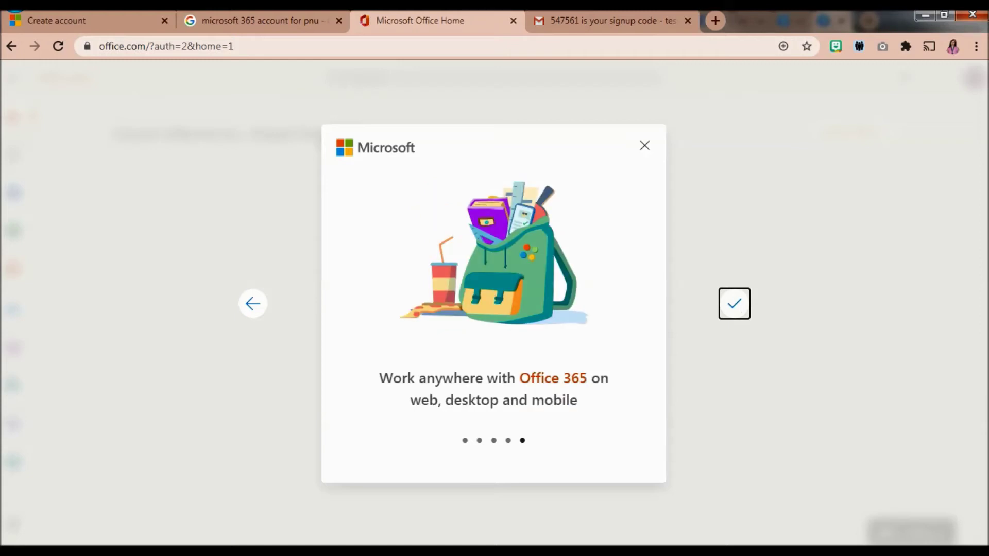
key(Return)
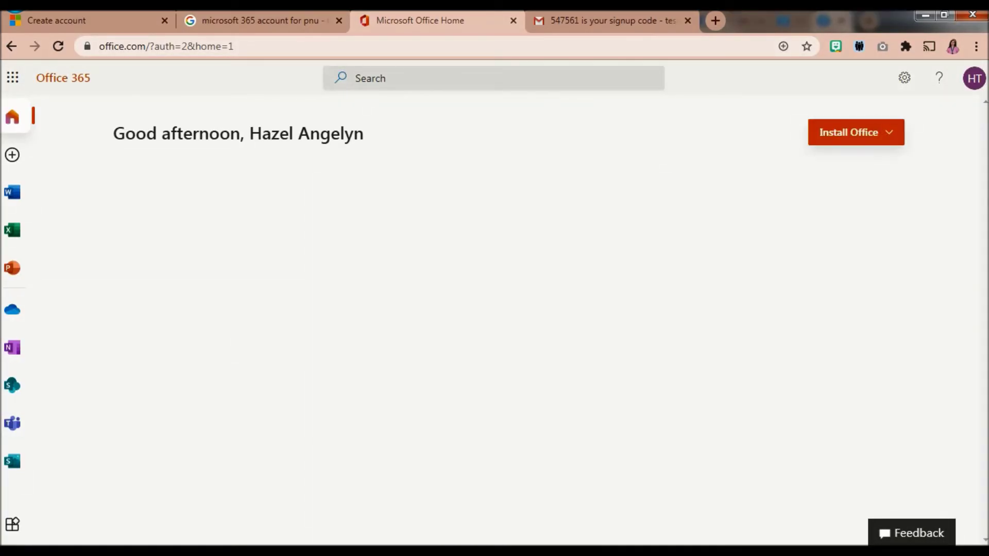
key(Return)
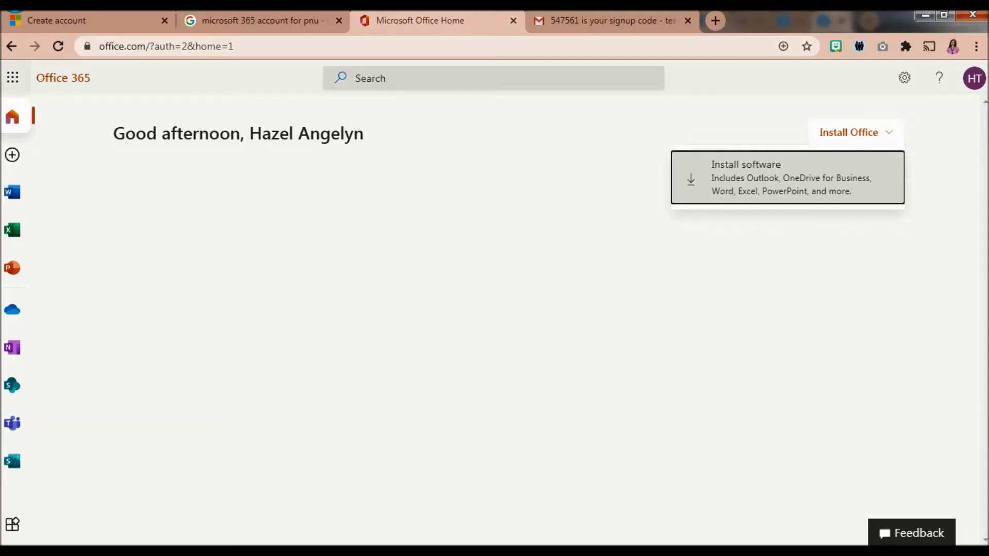
click(13, 77)
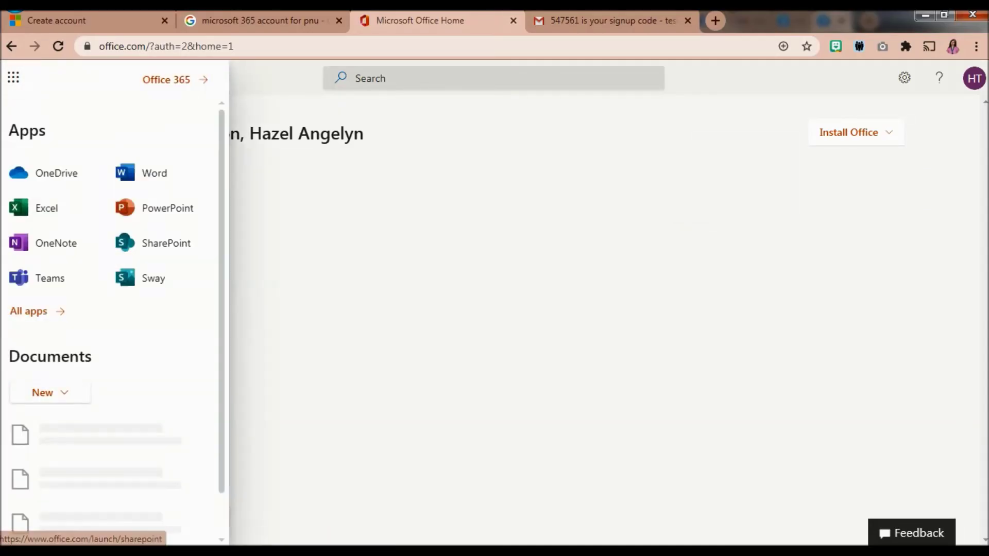
scroll(113, 326, down, 1)
scroll(113, 326, up, 1)
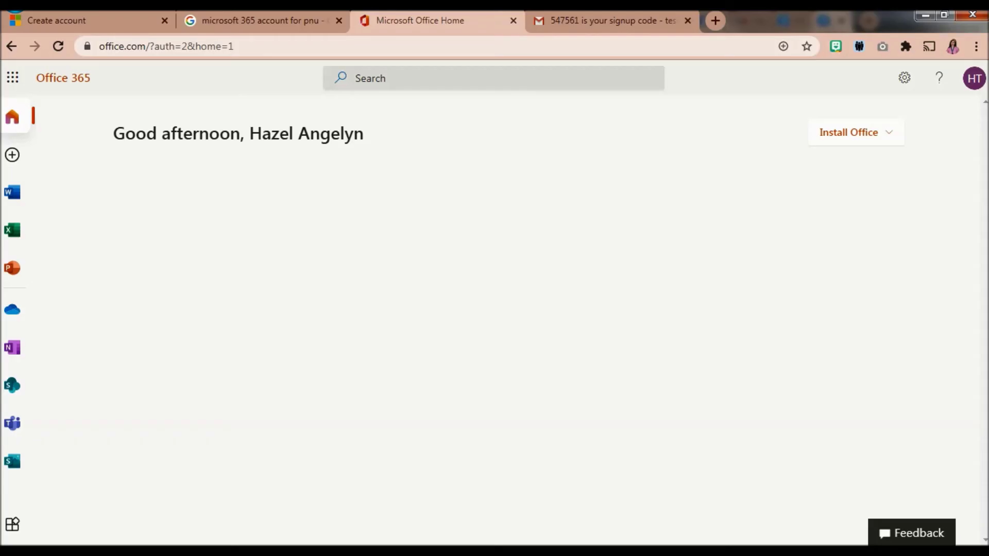
- Show the HT account panel and close the Gmail signup-code tab
click(974, 77)
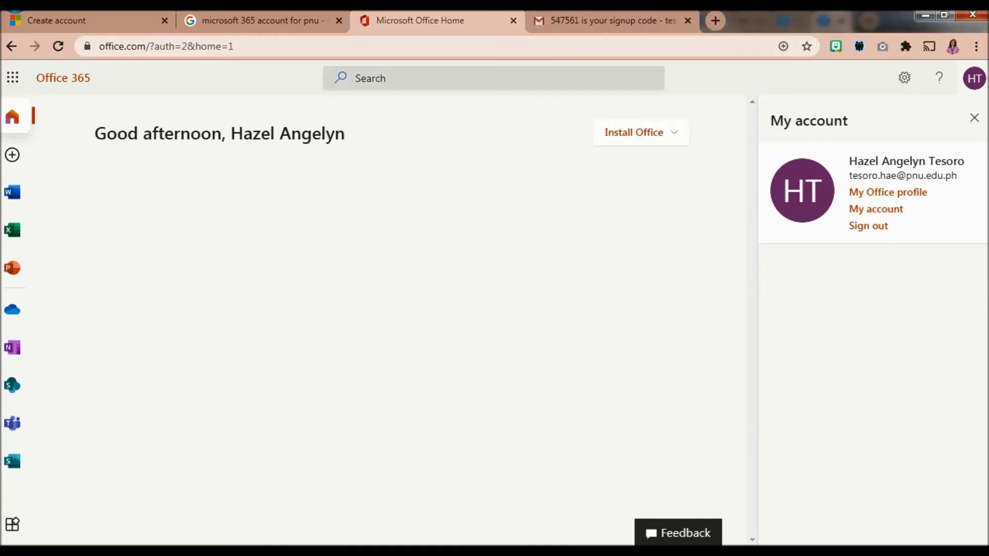
click(687, 20)
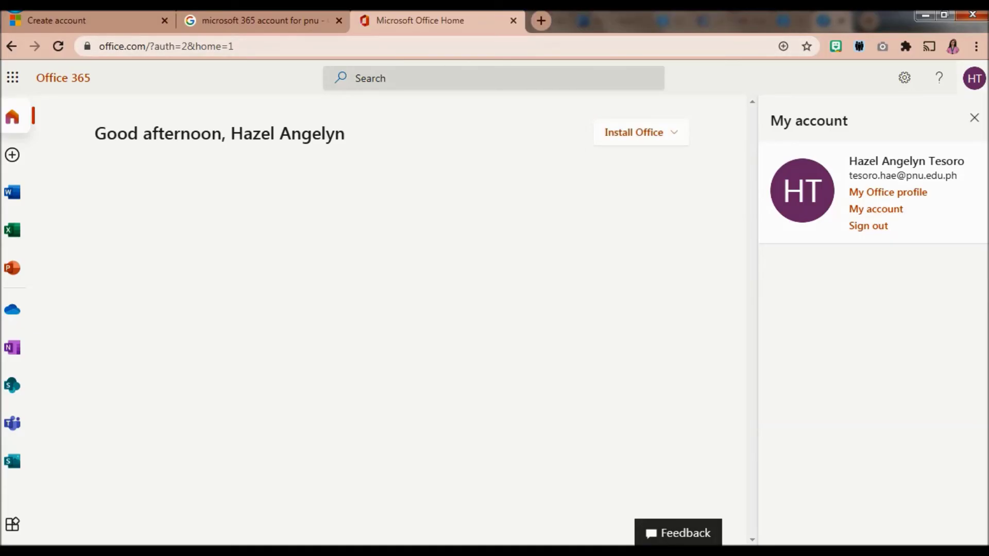